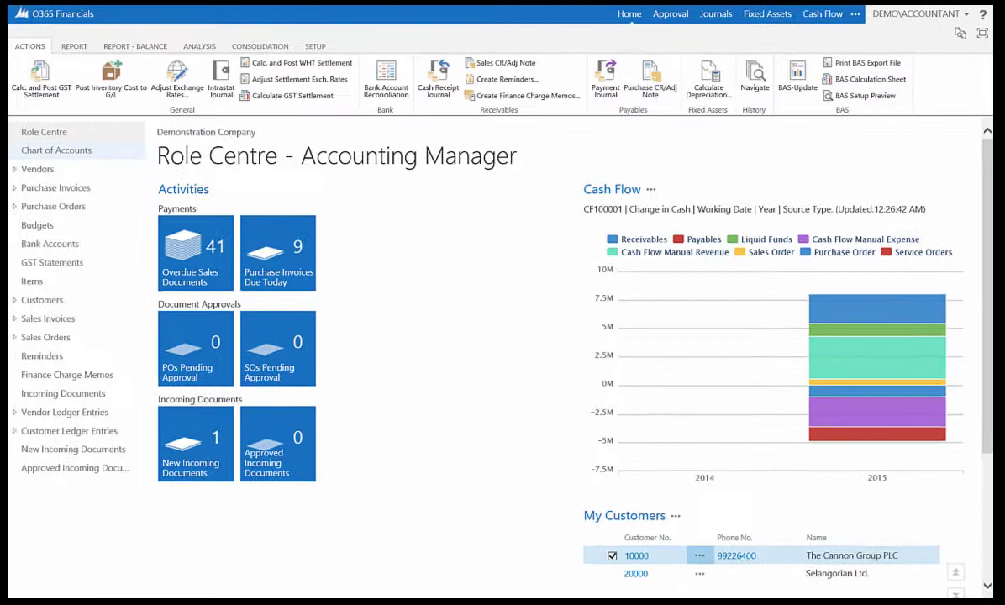
Step: Open the Chart of Accounts and view the sort and filter options of the Income/Balance column
left_click(124, 148)
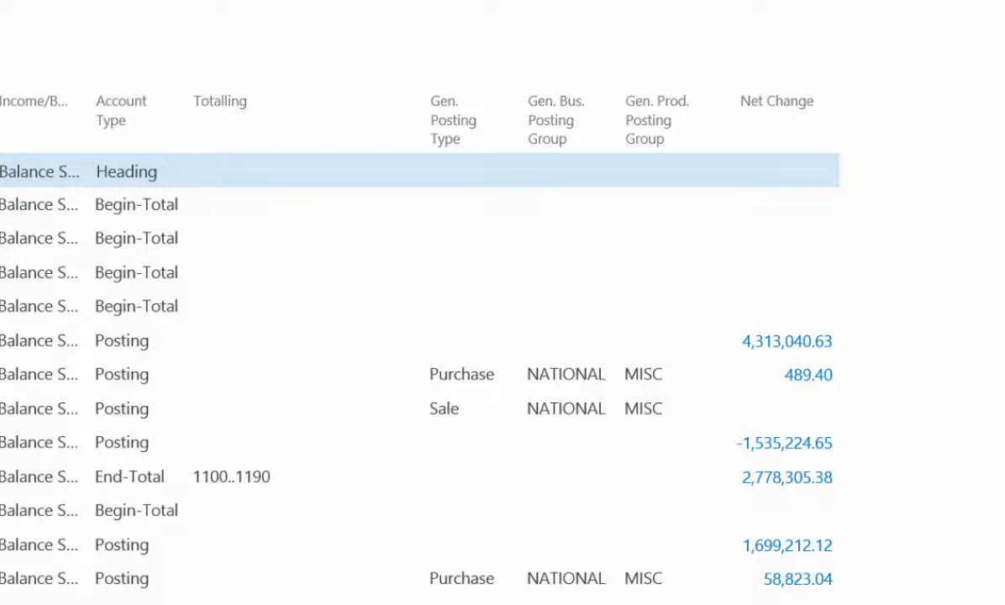
left_click(63, 94)
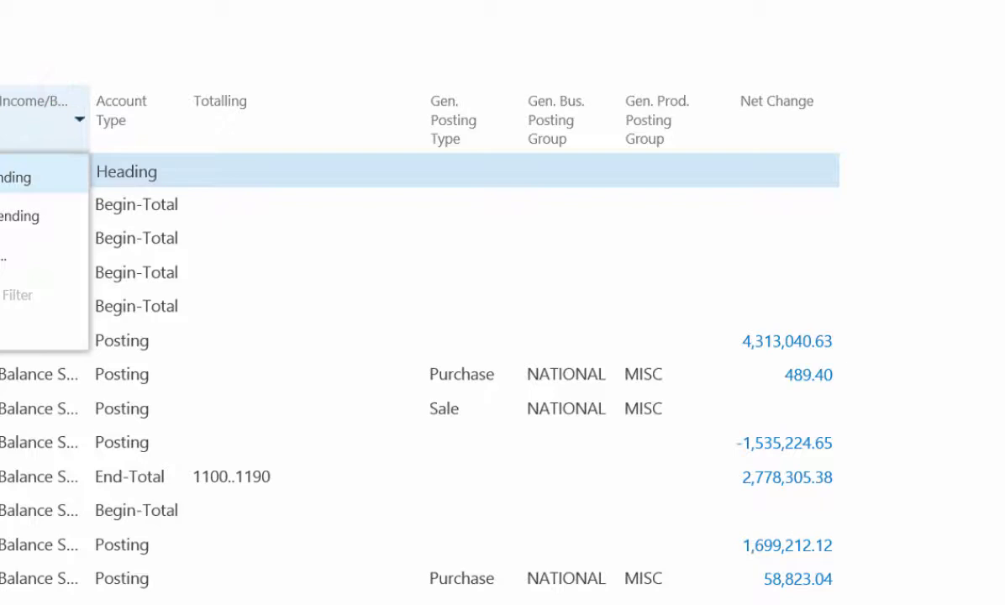
left_click(101, 22)
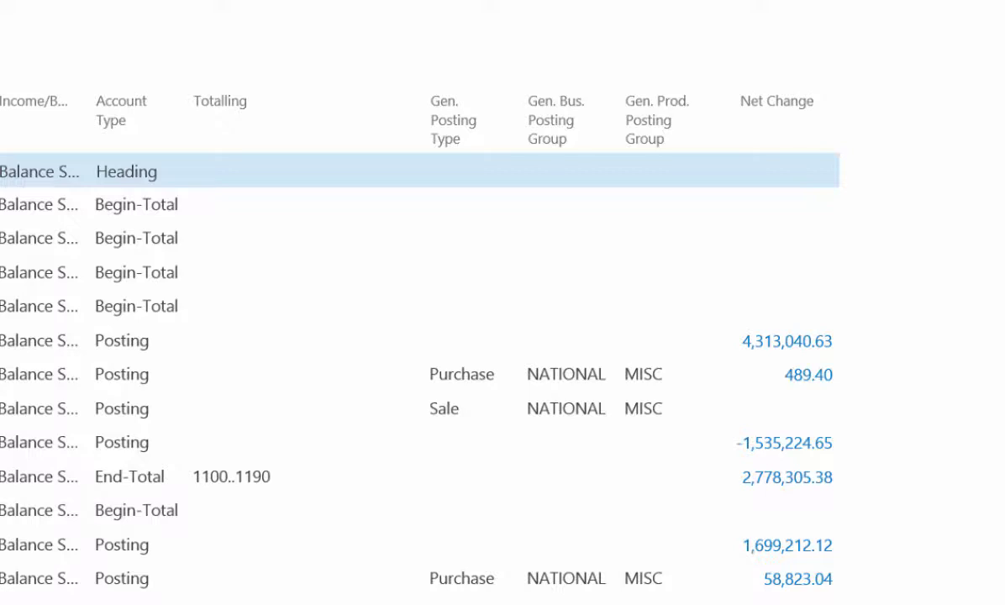
Step: Filter the Chart of Accounts to lines where Gen. Posting Type is Purchase, and clear that filter again
left_click(510, 120)
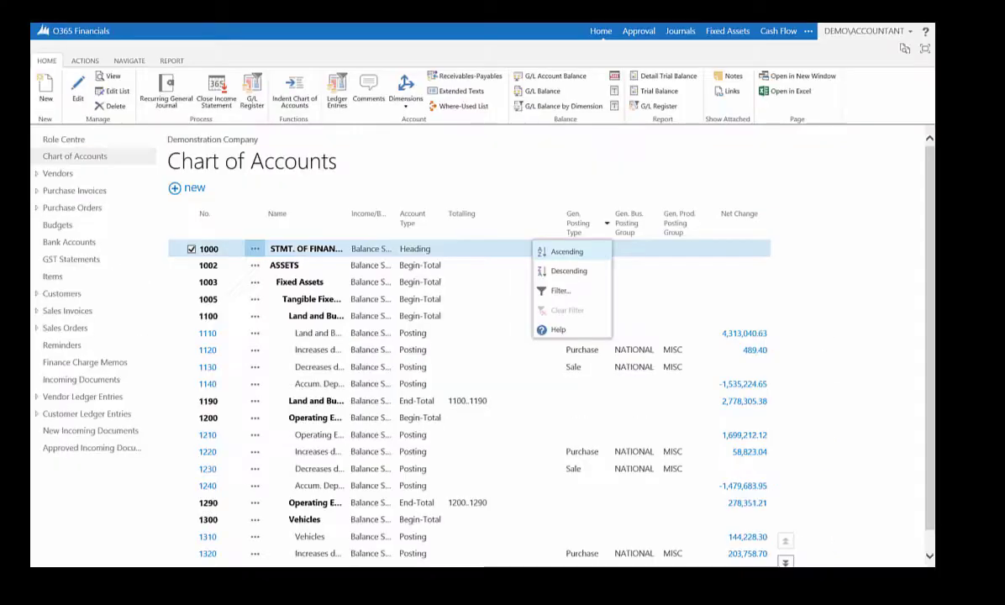
left_click(559, 289)
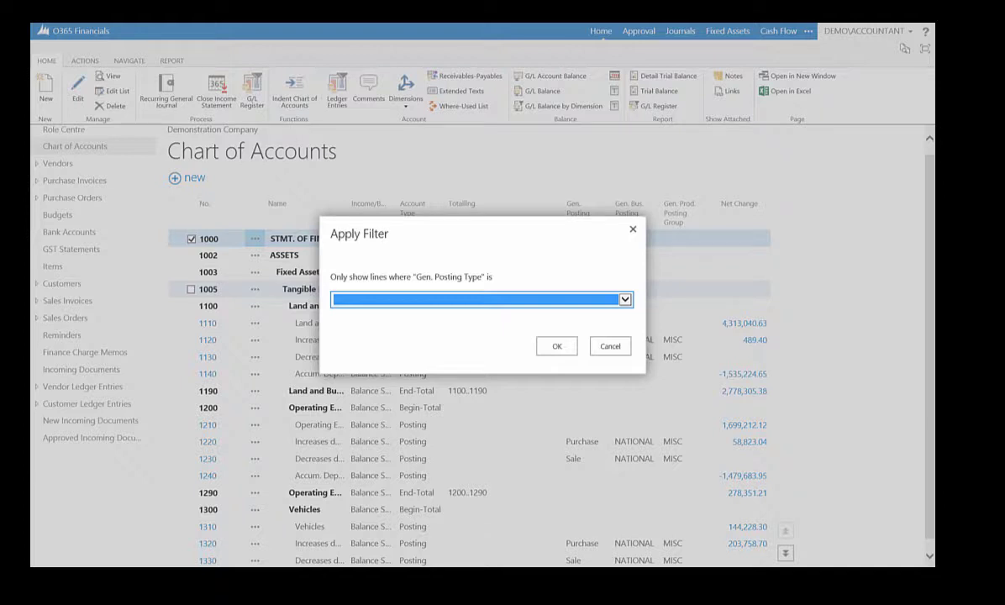
left_click(561, 296)
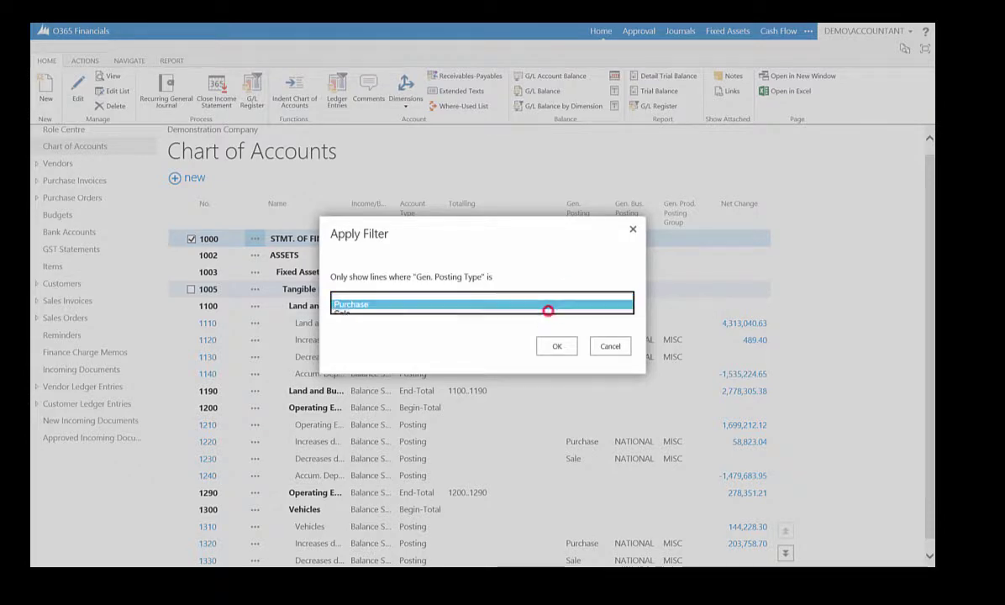
left_click(547, 307)
left_click(556, 346)
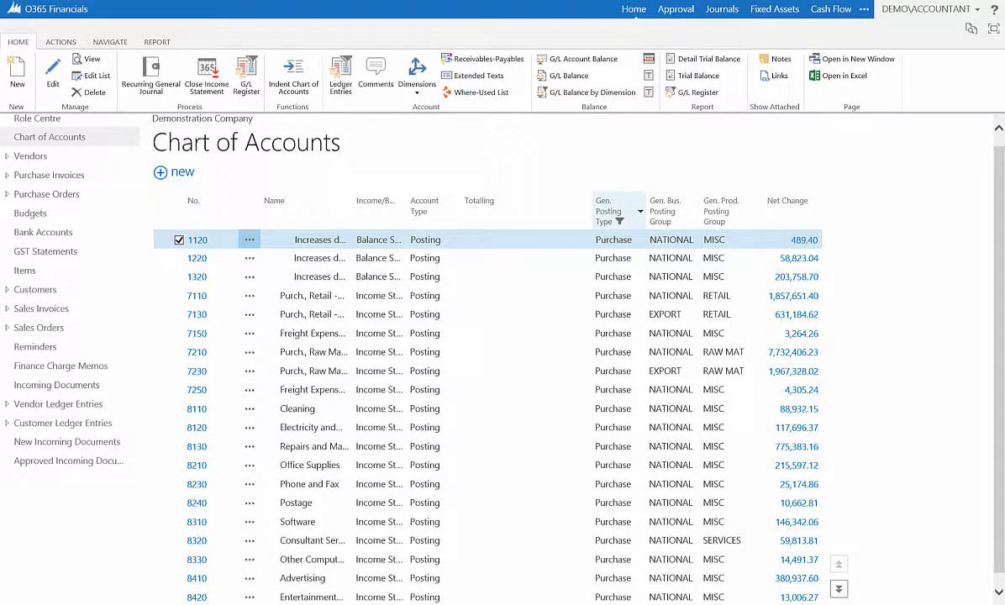
left_click(636, 210)
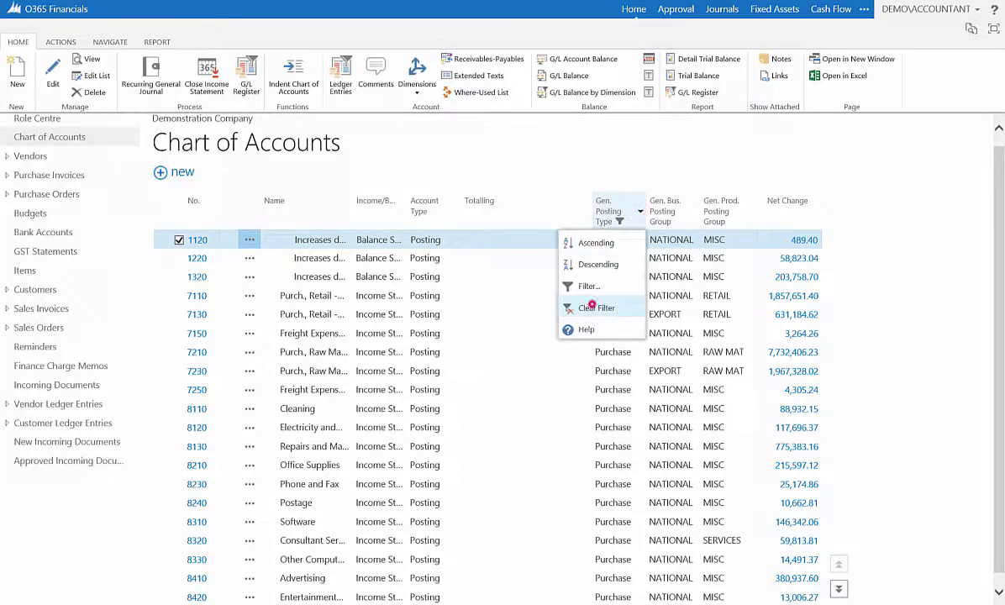
left_click(598, 307)
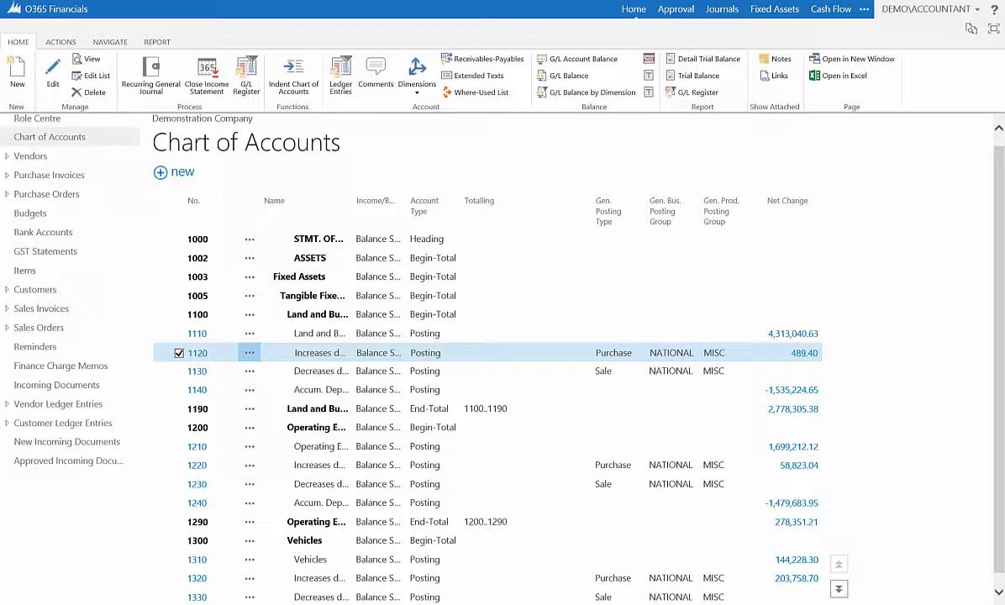
Step: Create a new G/L account in a maximized card with No. 8140 and the name Recycling
left_click(176, 168)
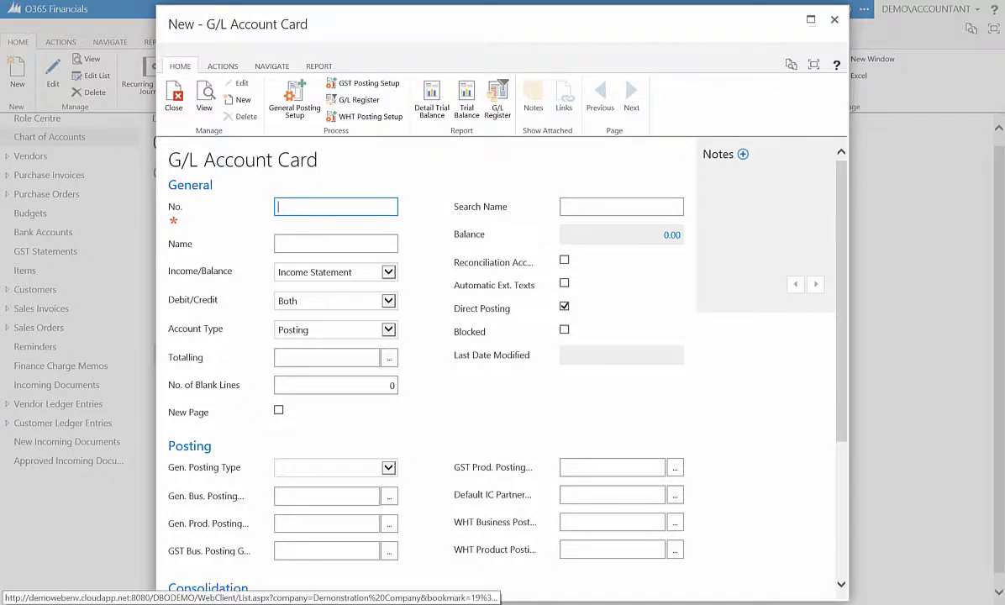
left_click(810, 19)
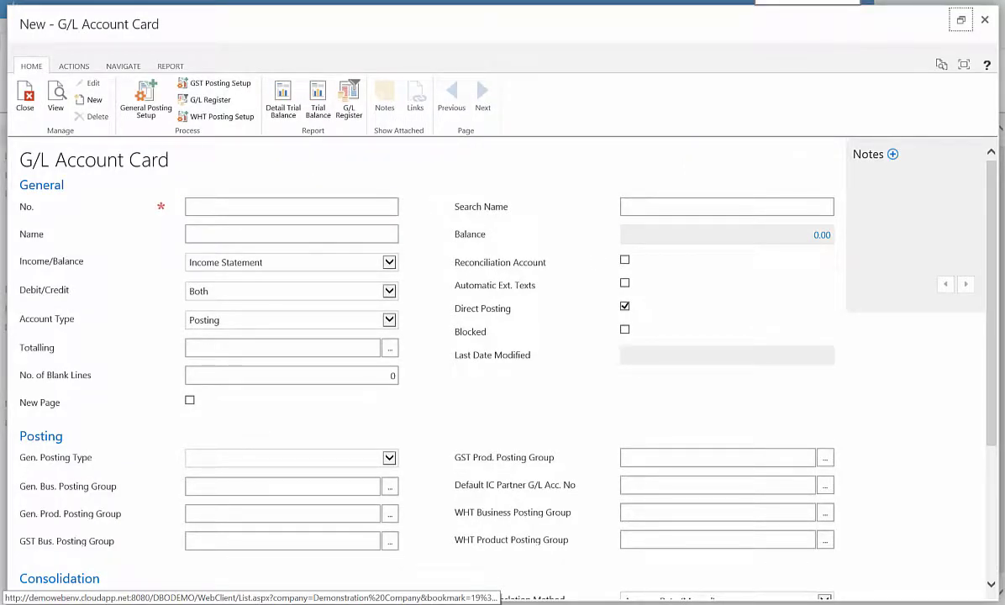
left_click(352, 203)
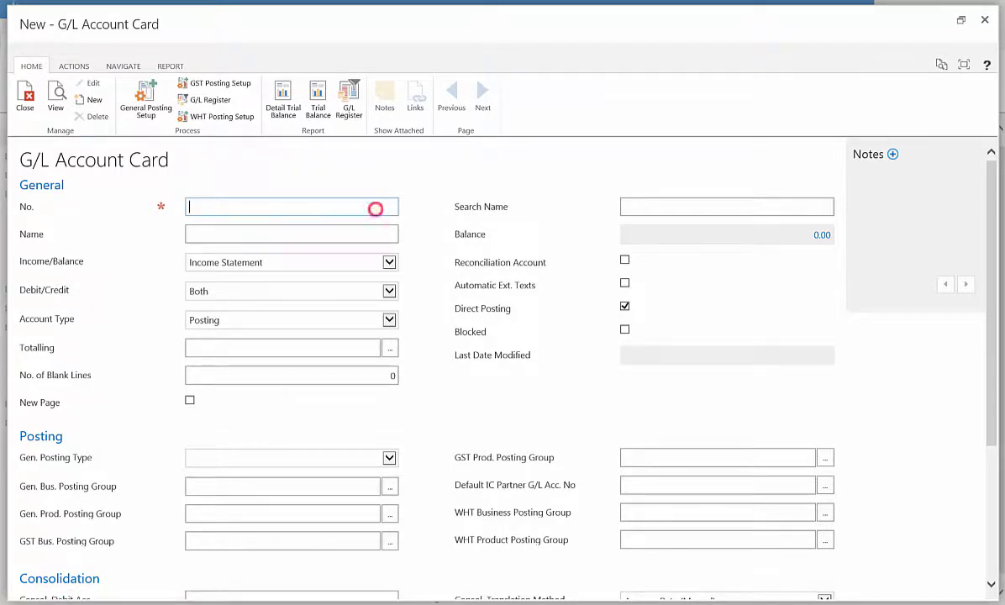
type("8140")
key("Tab")
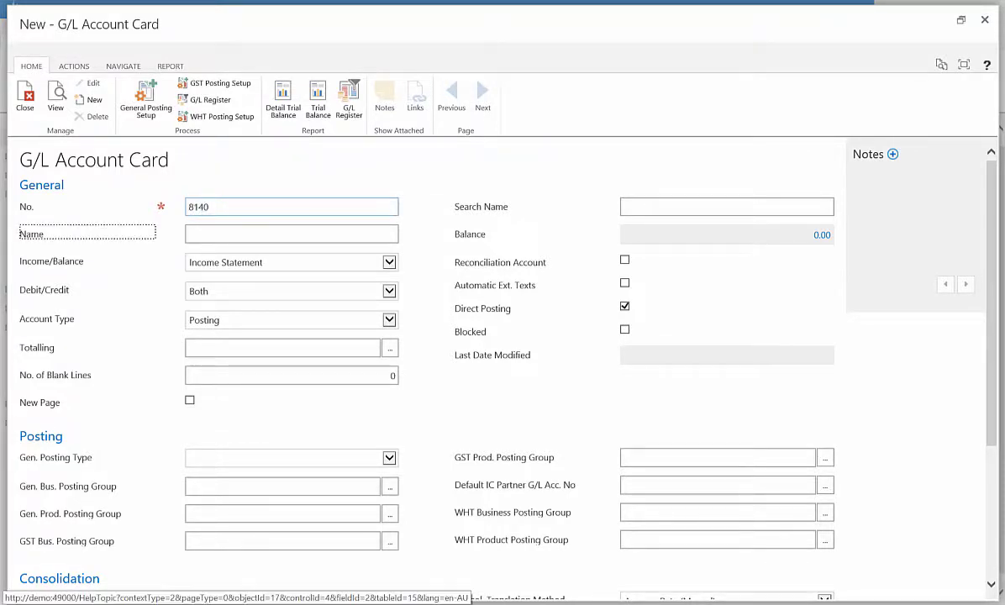
type("Recyc")
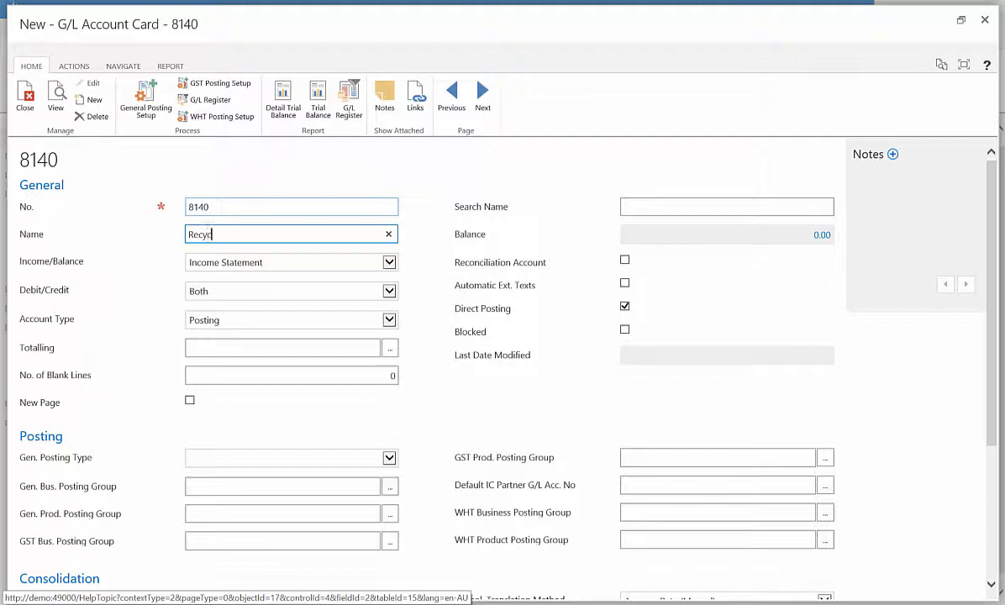
type("ling")
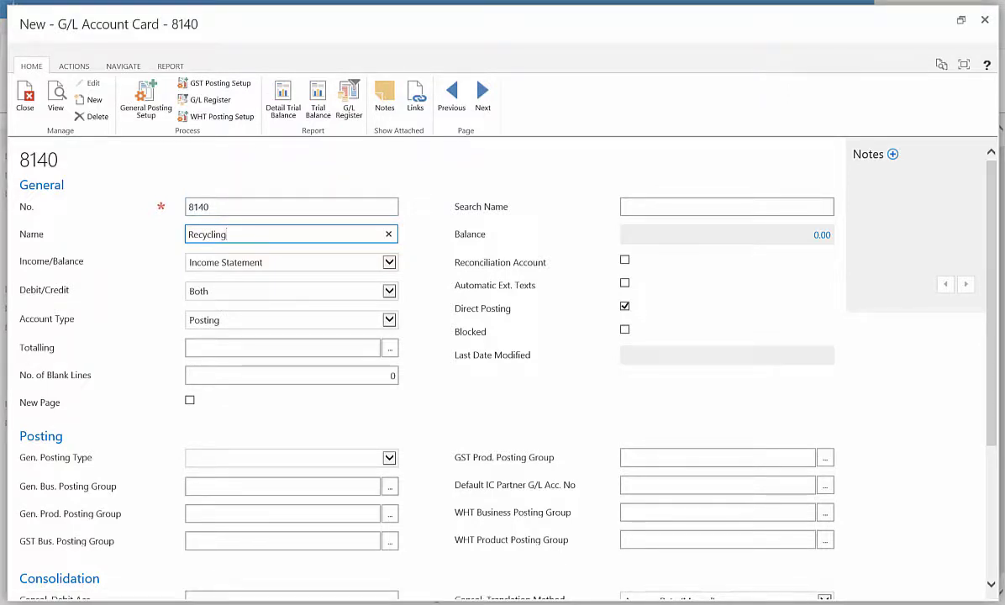
Step: Set the account's Gen. Posting Type to Purchase, Gen. Bus. Posting Group to NATIONAL and Gen. Prod. Posting Group to OTHER, and close the card
left_click_drag(992, 242, 993, 302)
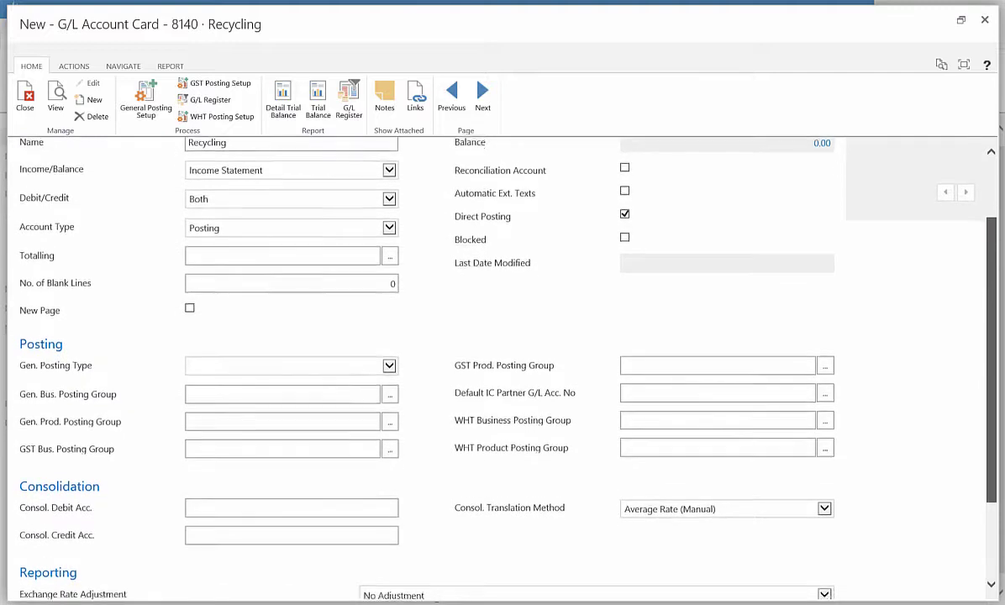
left_click(388, 360)
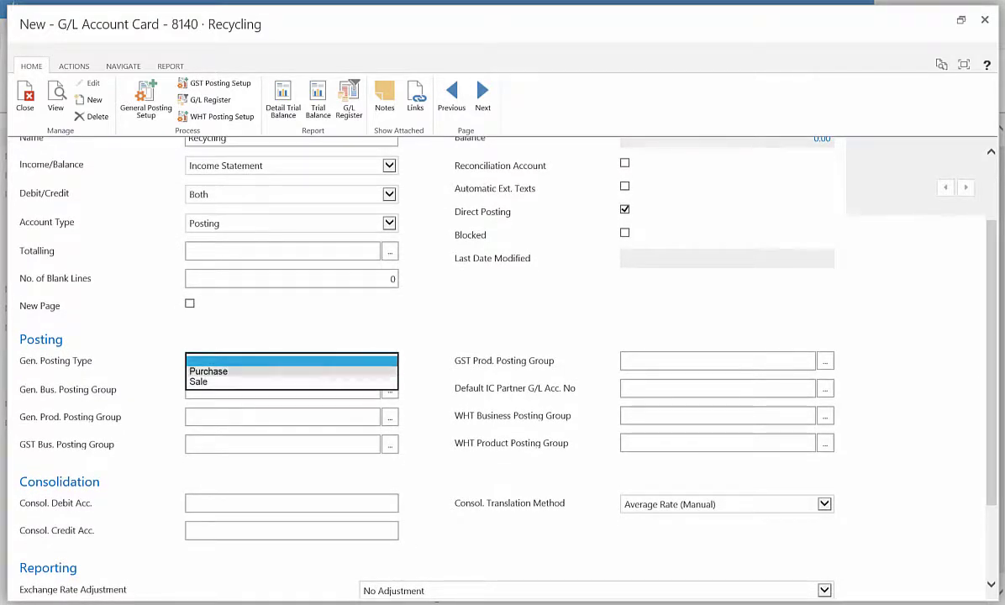
left_click(327, 371)
left_click(386, 390)
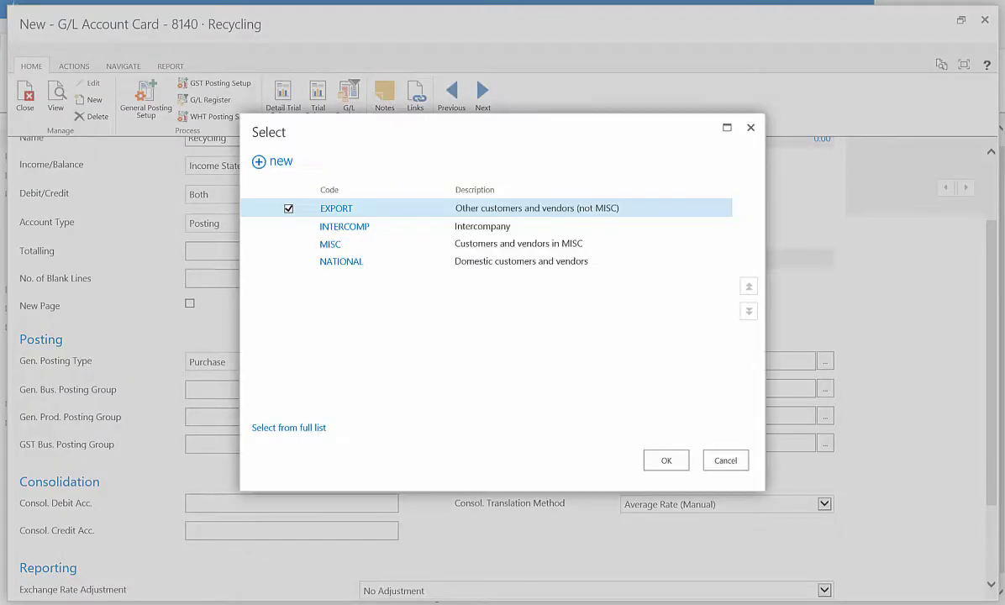
left_click(341, 262)
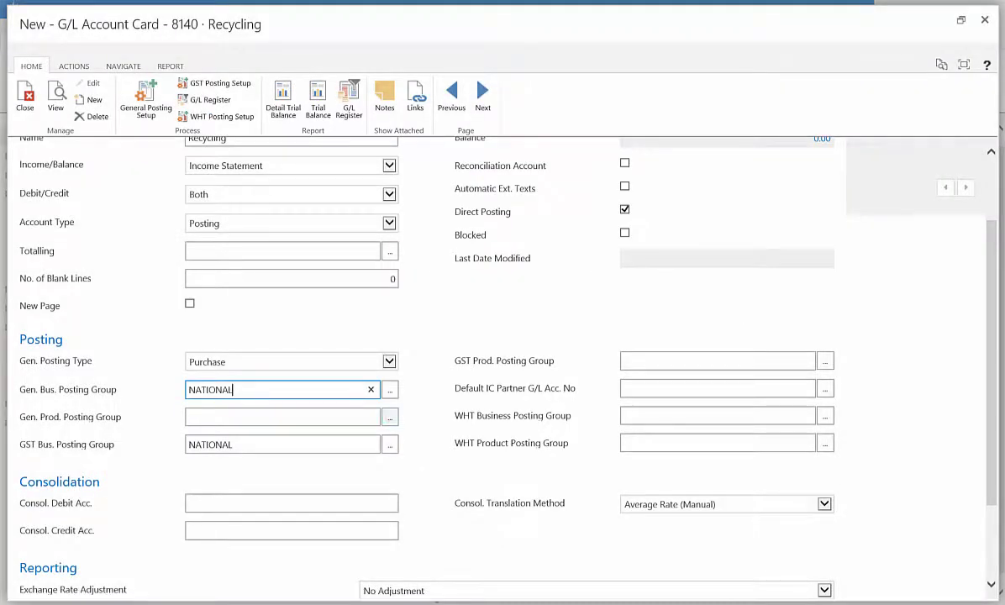
left_click(389, 417)
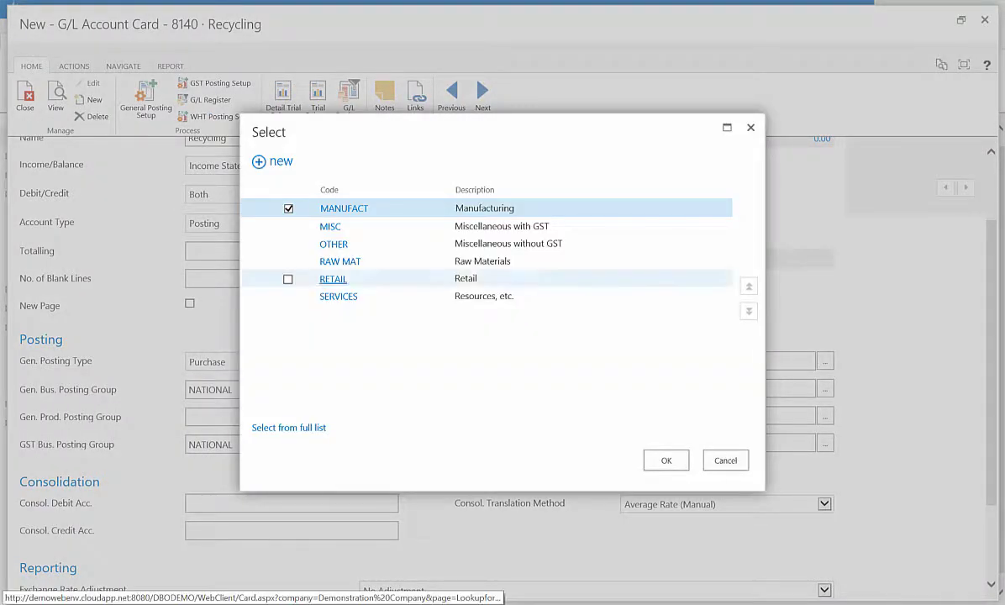
left_click(332, 244)
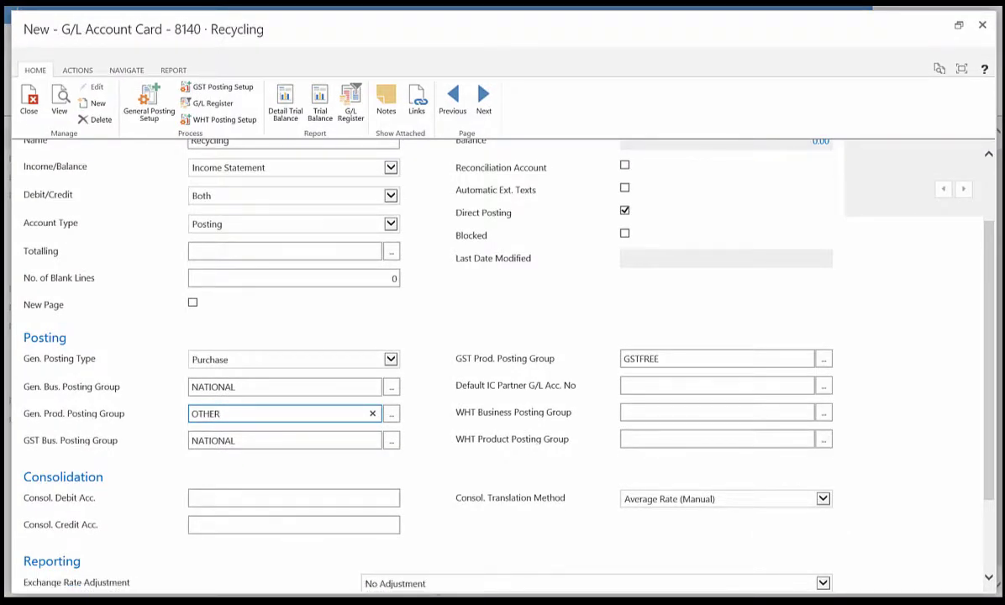
left_click_drag(989, 238, 989, 311)
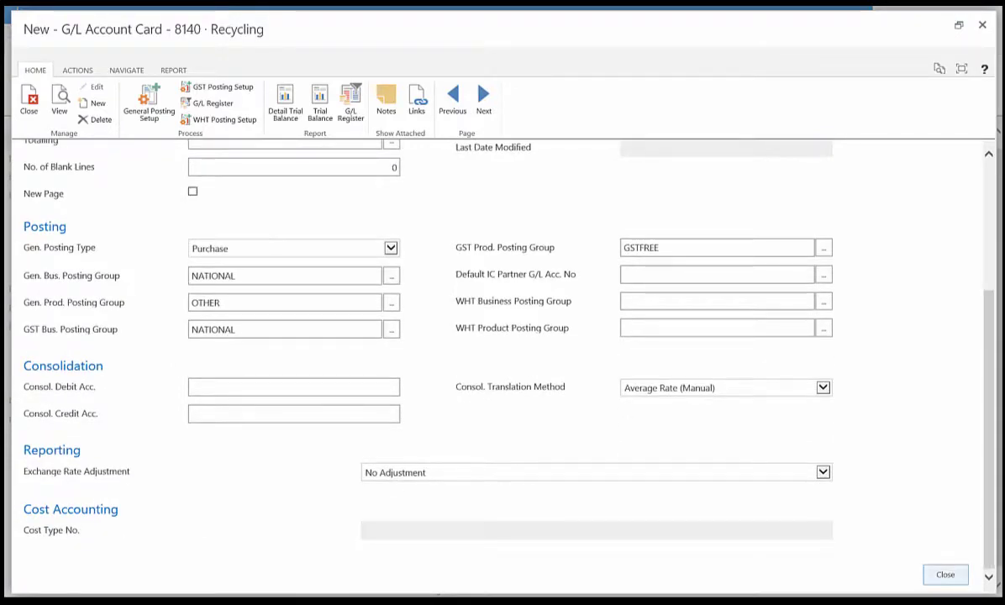
left_click(945, 573)
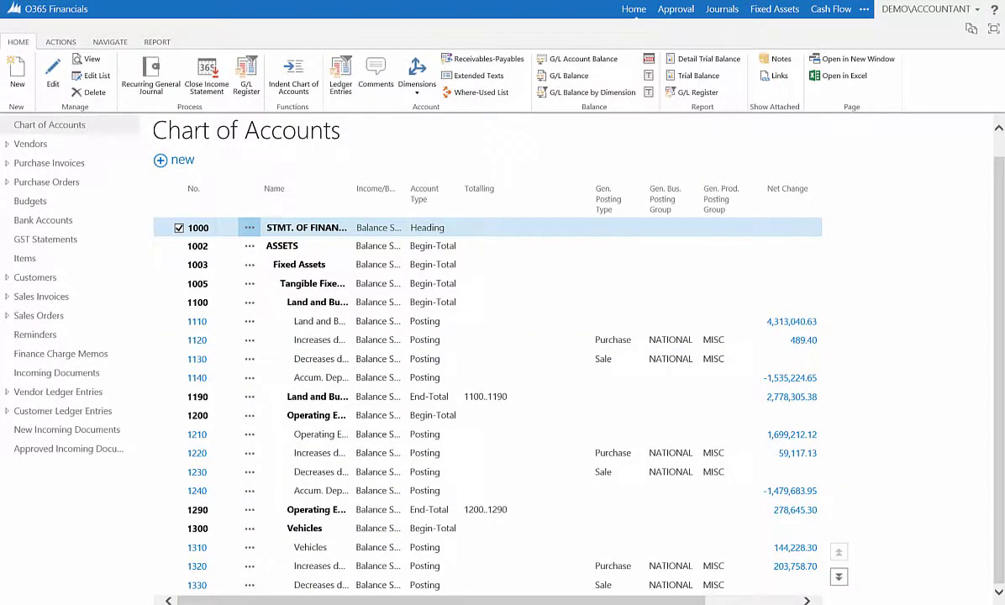
Step: Locate the new account 8140 in the Chart of Accounts and update the indentation of all G/L accounts
left_click(838, 577)
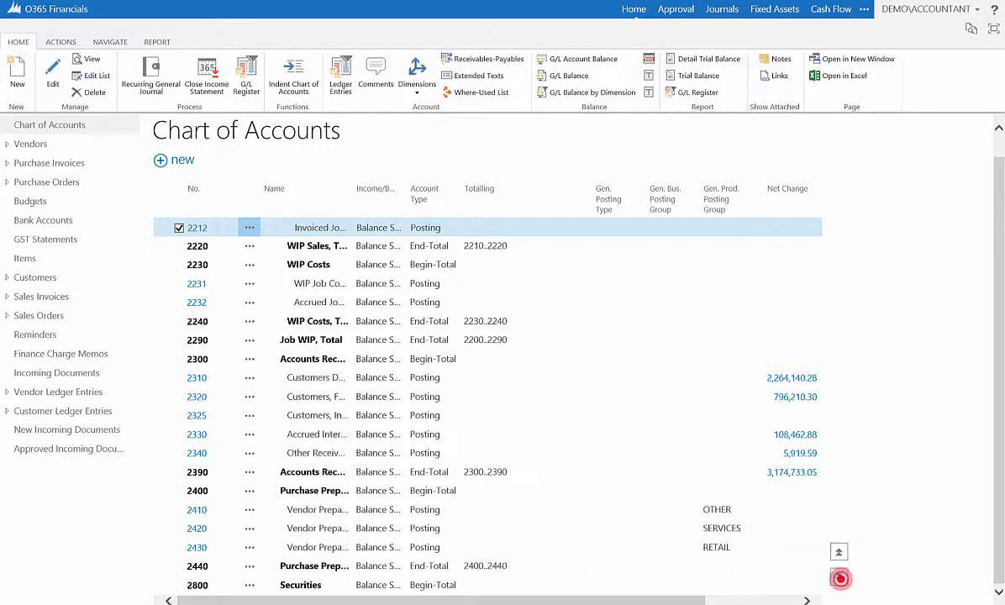
left_click(839, 576)
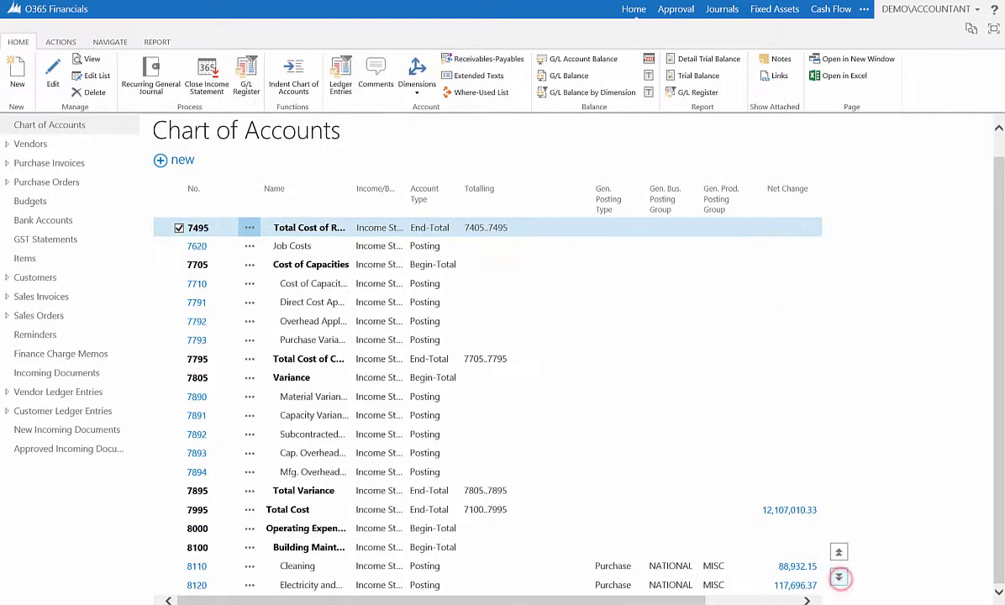
left_click(839, 576)
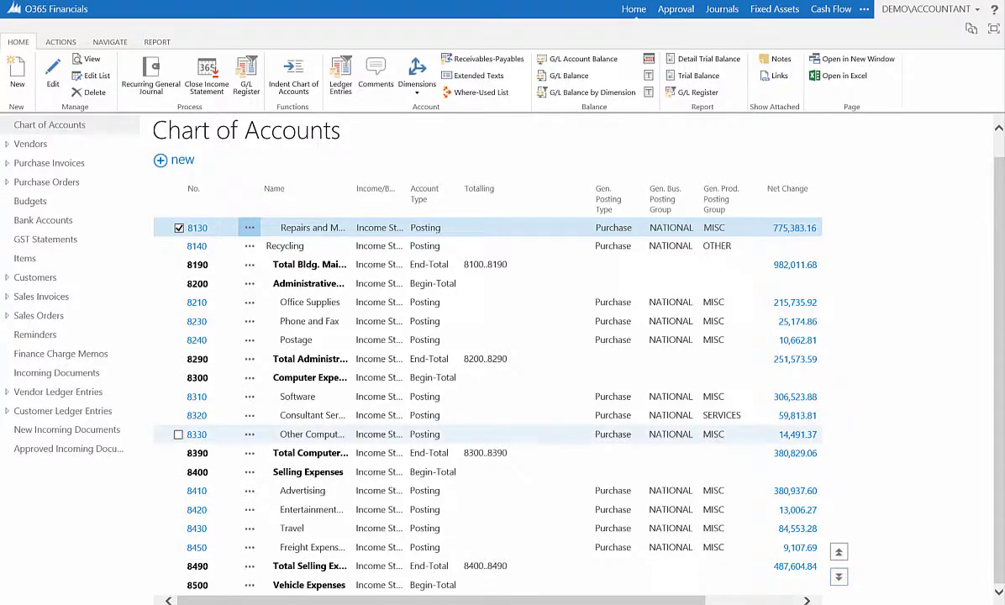
left_click(293, 74)
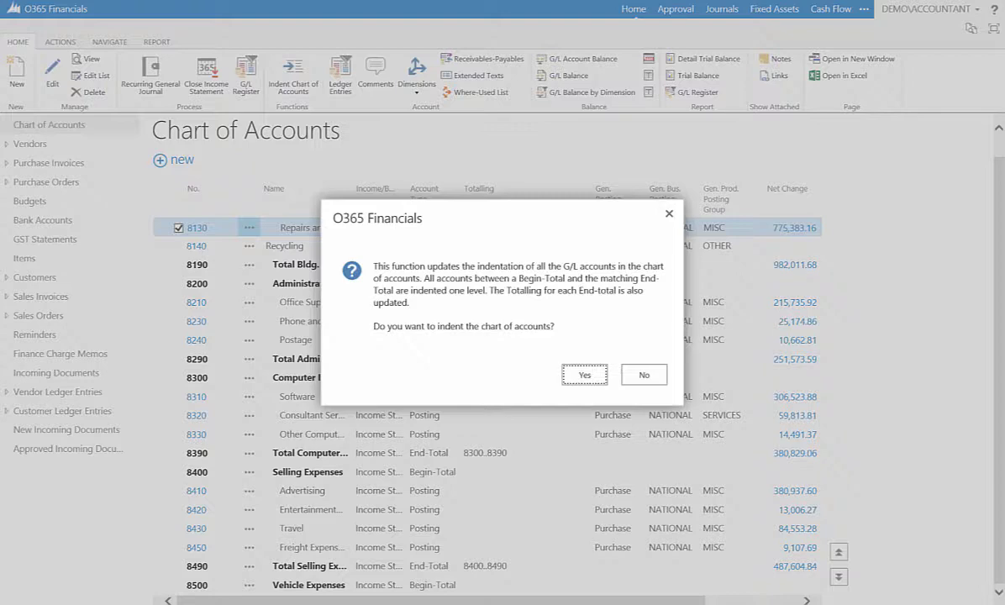
left_click(580, 375)
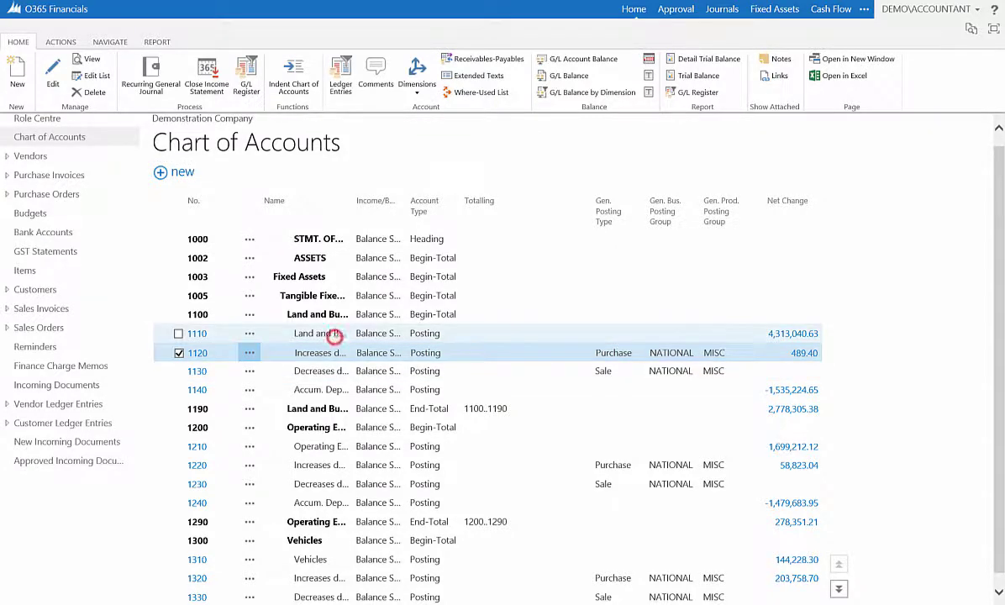
Step: Open the G/L account card of account 1110, Land and Buildings, for editing
left_click(334, 336)
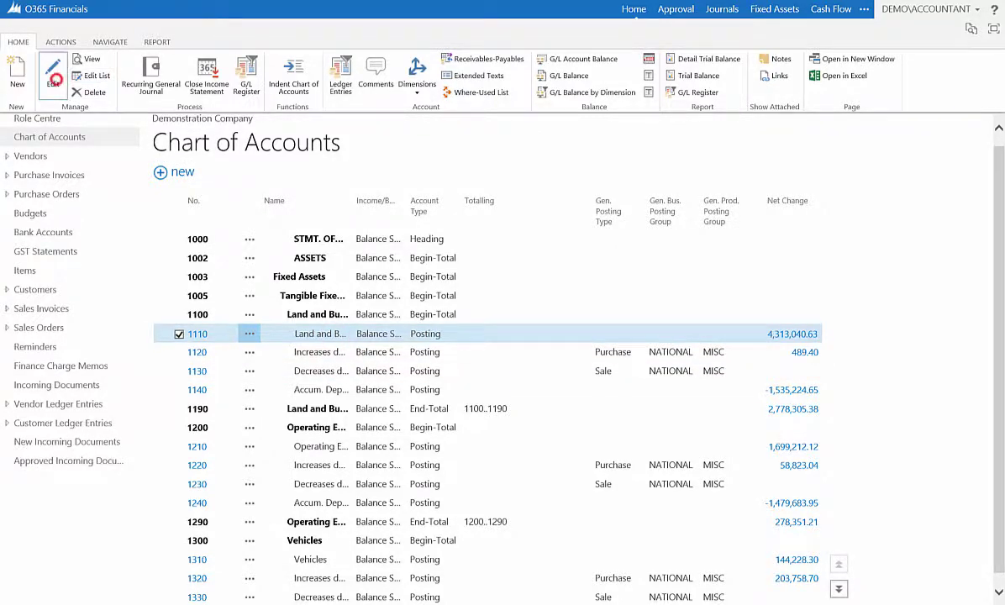
left_click(53, 76)
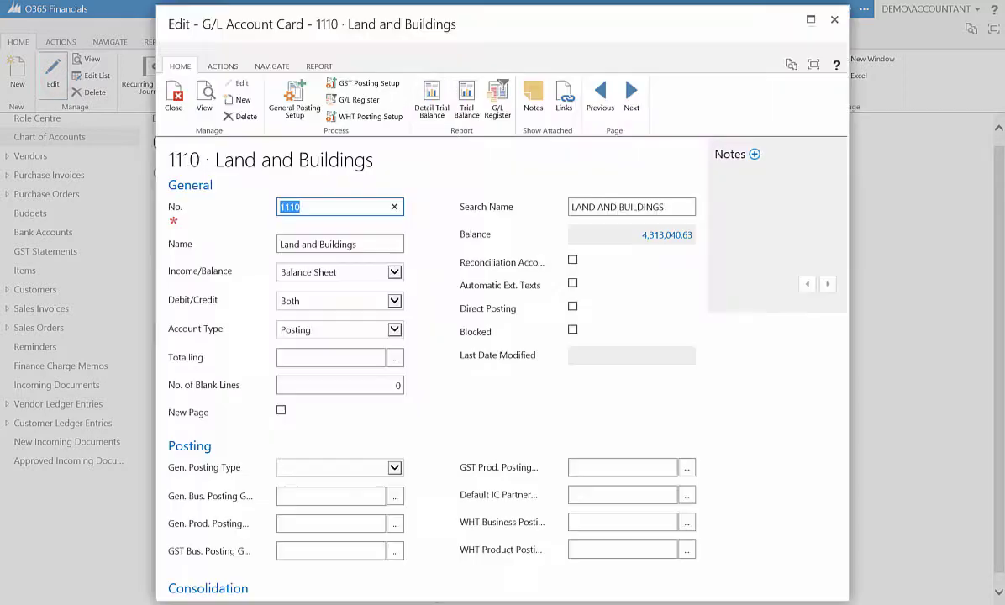